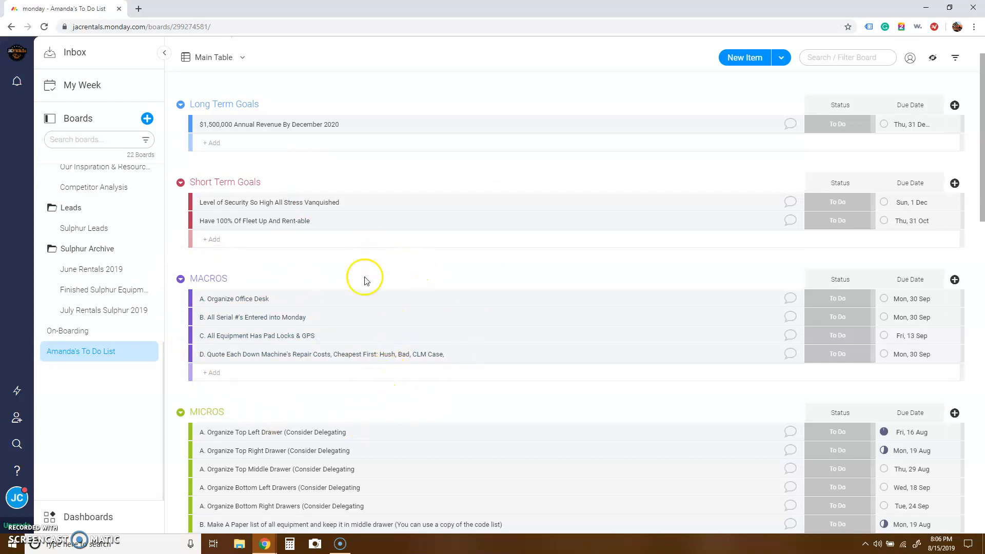
Step: Review the board's Long Term Goals, Short Term Goals, MACROS and MICROS groups, comparing how the lettered micros relate to their macros
{"action": "scroll", "coordinate": [352, 451], "scroll_direction": "up", "scroll_amount": 1}
{"action": "scroll", "coordinate": [354, 454], "scroll_direction": "down", "scroll_amount": 1}
{"action": "scroll", "coordinate": [353, 453], "scroll_direction": "up", "scroll_amount": 1}
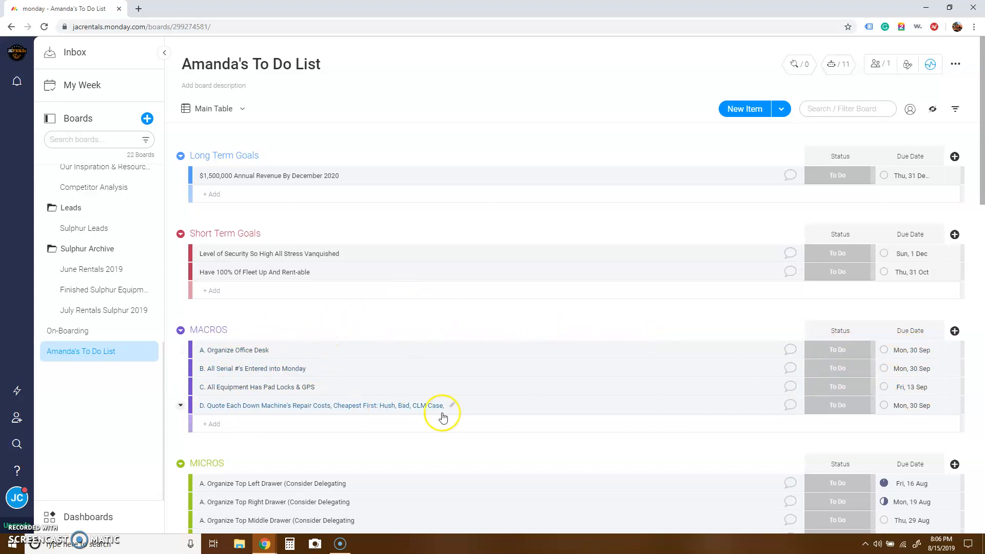
{"action": "scroll", "coordinate": [331, 399], "scroll_direction": "down", "scroll_amount": 2}
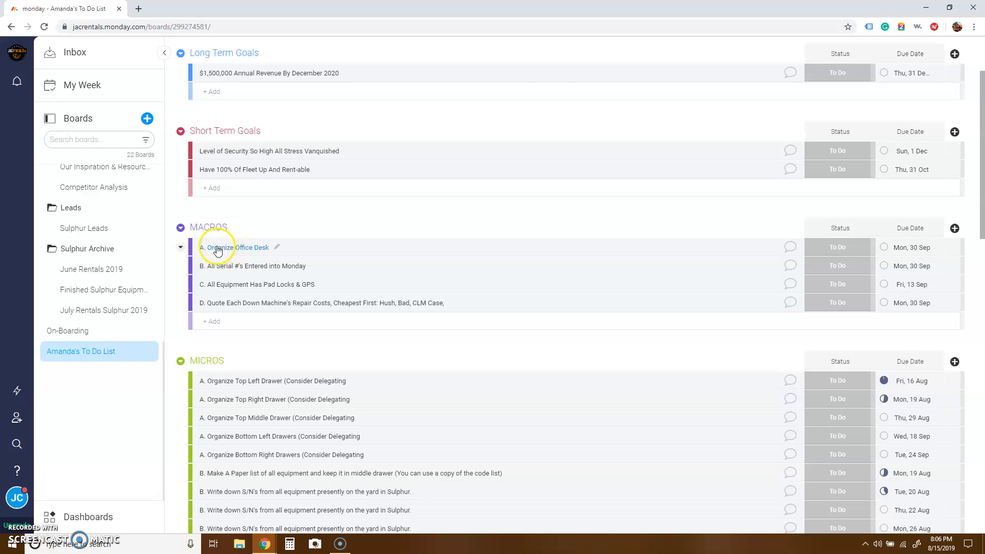
{"action": "scroll", "coordinate": [256, 356], "scroll_direction": "down", "scroll_amount": 1}
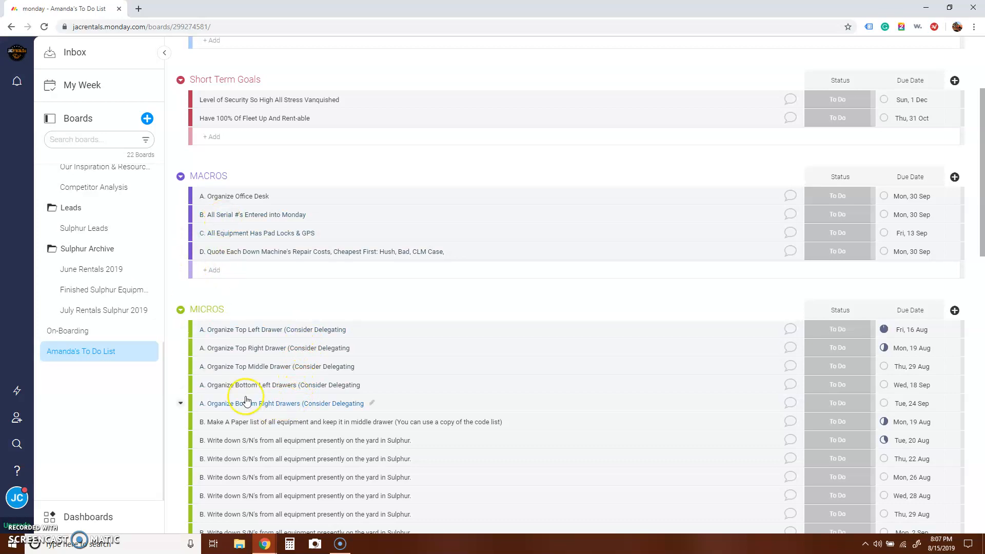
{"action": "scroll", "coordinate": [252, 426], "scroll_direction": "down", "scroll_amount": 3}
{"action": "scroll", "coordinate": [255, 407], "scroll_direction": "up", "scroll_amount": 2}
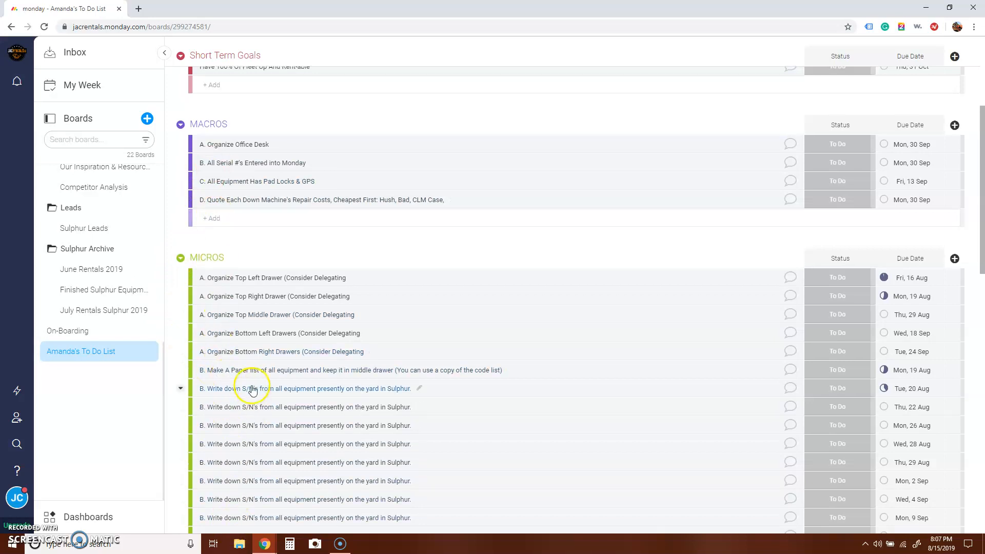
{"action": "scroll", "coordinate": [254, 359], "scroll_direction": "down", "scroll_amount": 1}
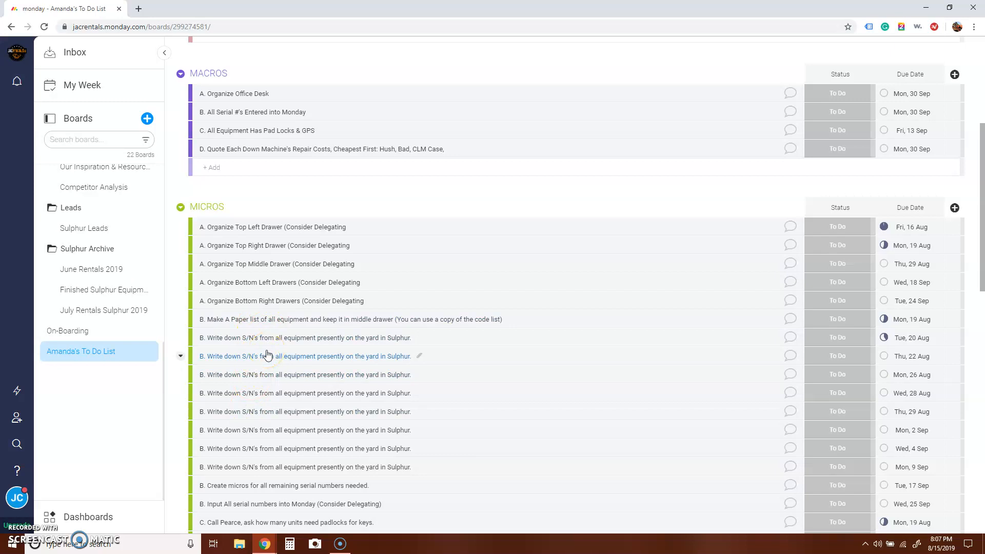
{"action": "scroll", "coordinate": [251, 354], "scroll_direction": "up", "scroll_amount": 2}
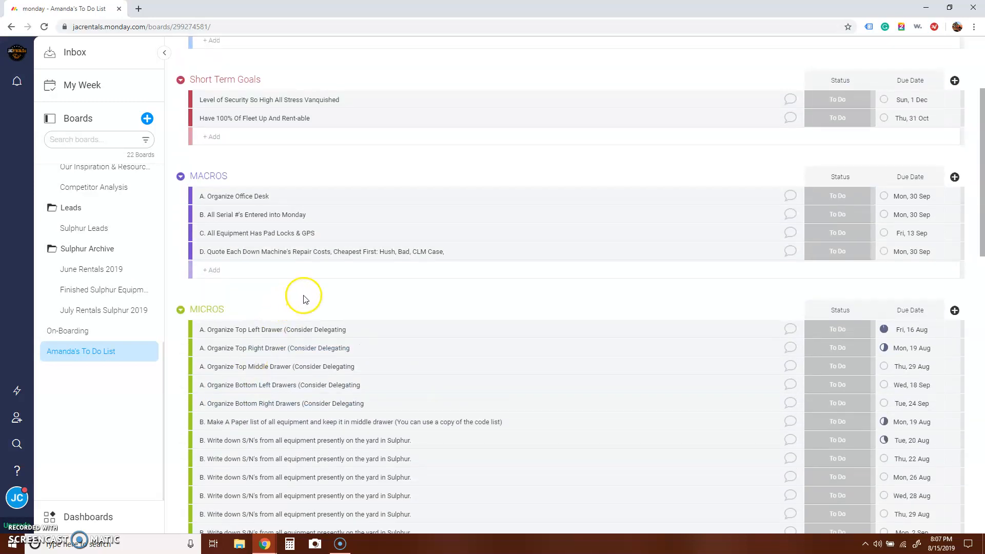
{"action": "scroll", "coordinate": [314, 305], "scroll_direction": "up", "scroll_amount": 1}
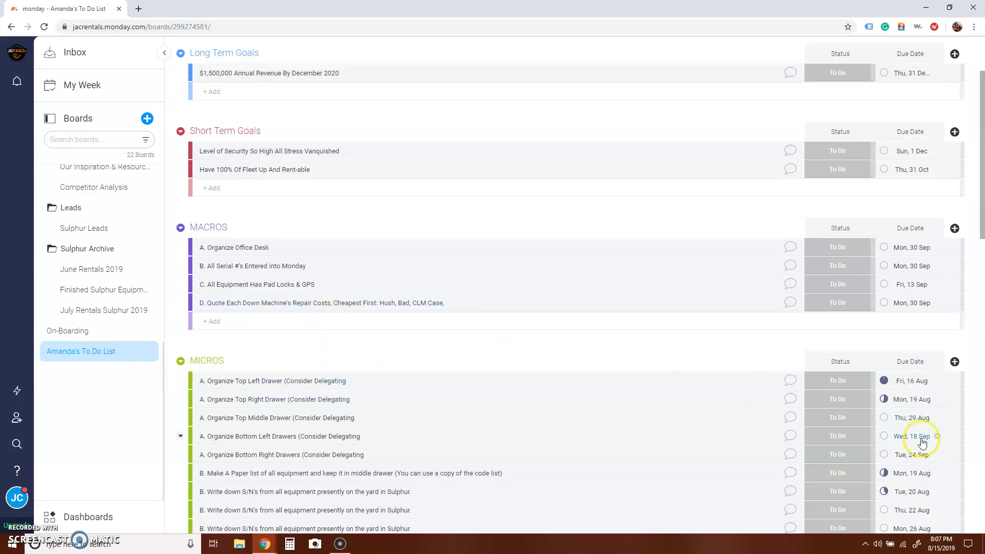
{"action": "scroll", "coordinate": [318, 346], "scroll_direction": "down", "scroll_amount": 1}
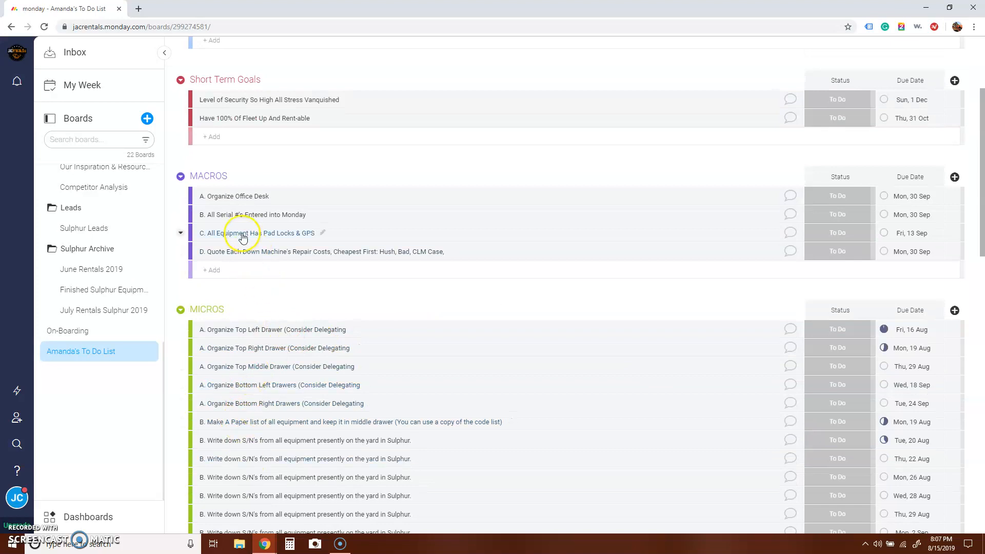
{"action": "scroll", "coordinate": [280, 395], "scroll_direction": "down", "scroll_amount": 3}
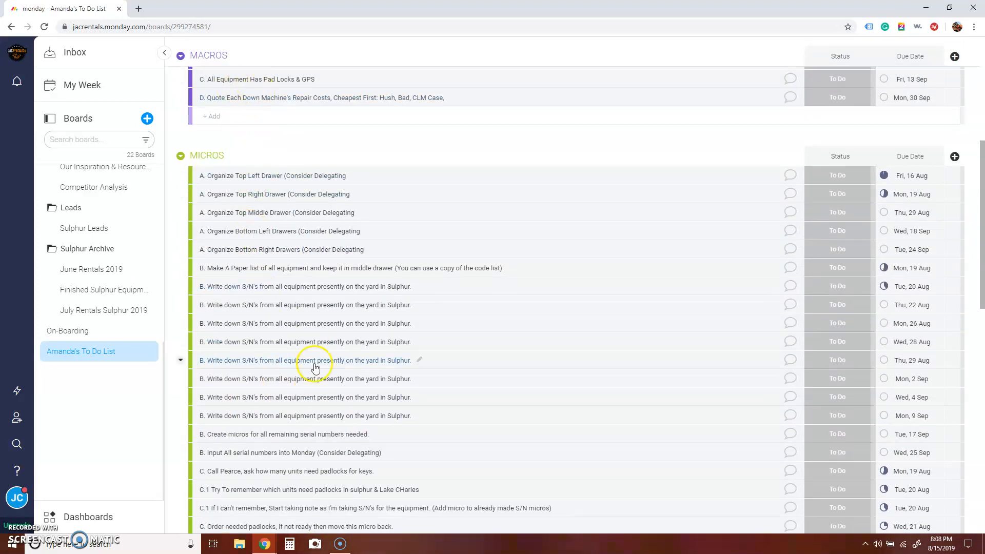
{"action": "scroll", "coordinate": [315, 372], "scroll_direction": "down", "scroll_amount": 5}
{"action": "scroll", "coordinate": [307, 379], "scroll_direction": "down", "scroll_amount": 5}
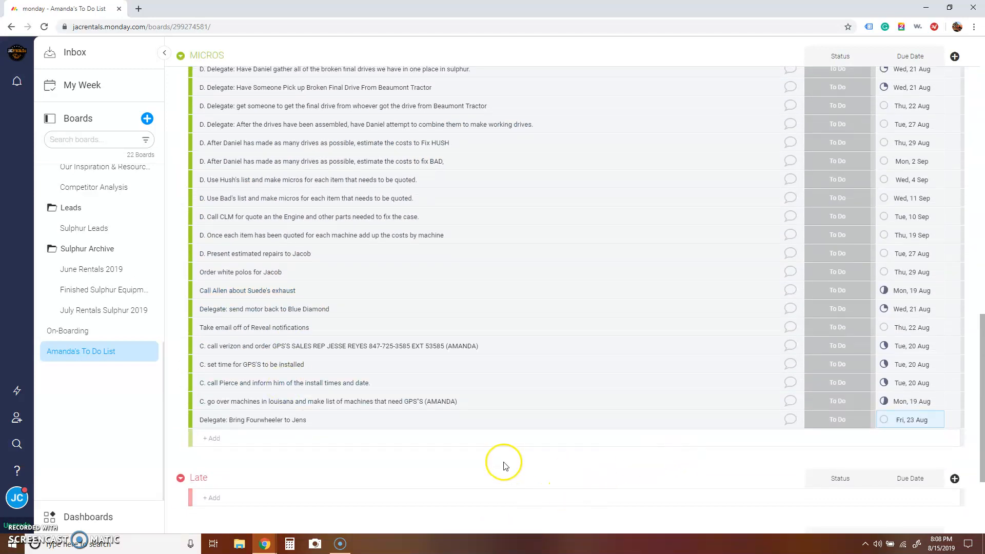
Step: Sort the board's items by Due Date with the earliest dates first, and save that sort for the board
{"action": "scroll", "coordinate": [564, 426], "scroll_direction": "up", "scroll_amount": 5}
{"action": "scroll", "coordinate": [584, 420], "scroll_direction": "up", "scroll_amount": 6}
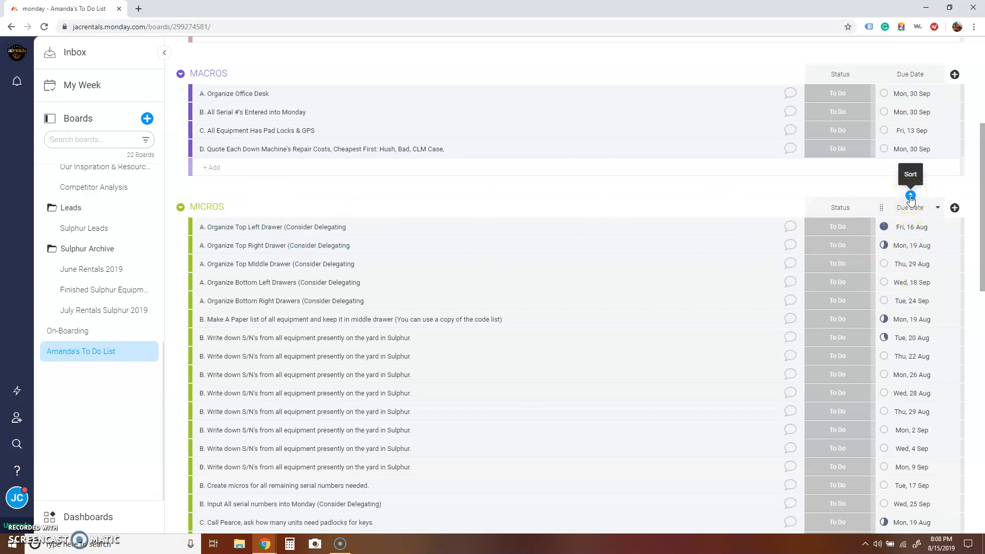
{"action": "left_click", "coordinate": [910, 196]}
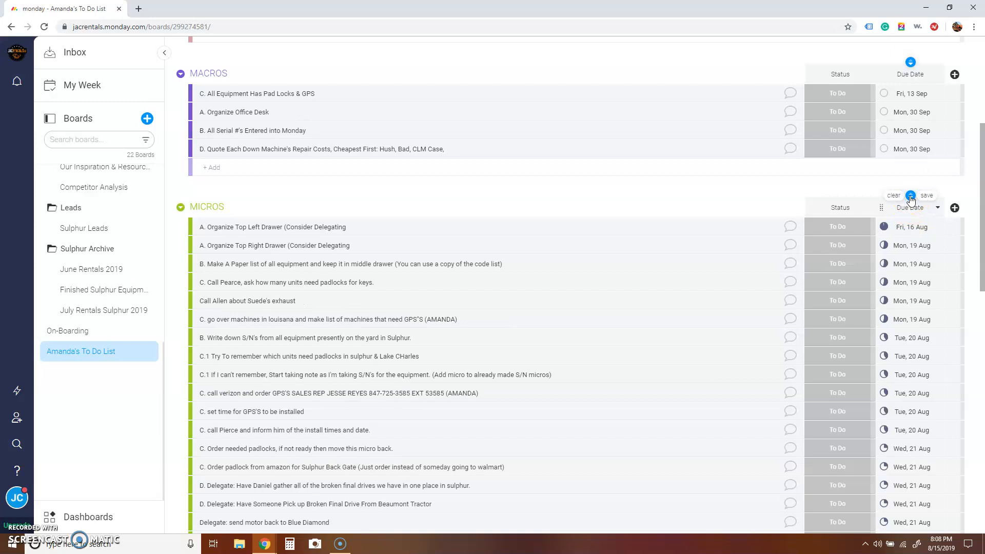
{"action": "left_click", "coordinate": [910, 198]}
{"action": "left_click", "coordinate": [910, 197]}
{"action": "left_click", "coordinate": [928, 196]}
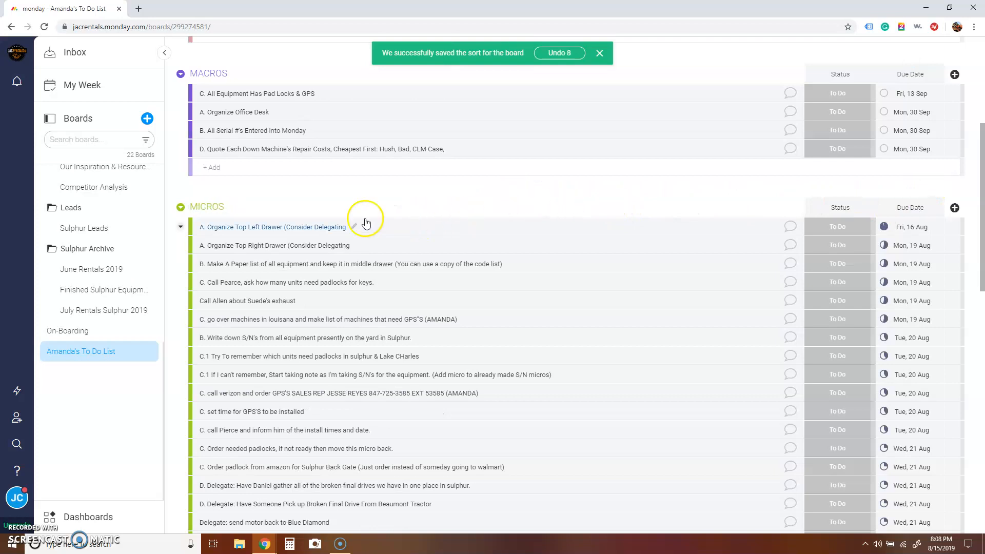
Step: Read through the MICROS tasks in due-date order, checking each task's letter prefix and deadline
{"action": "scroll", "coordinate": [323, 213], "scroll_direction": "down", "scroll_amount": 1}
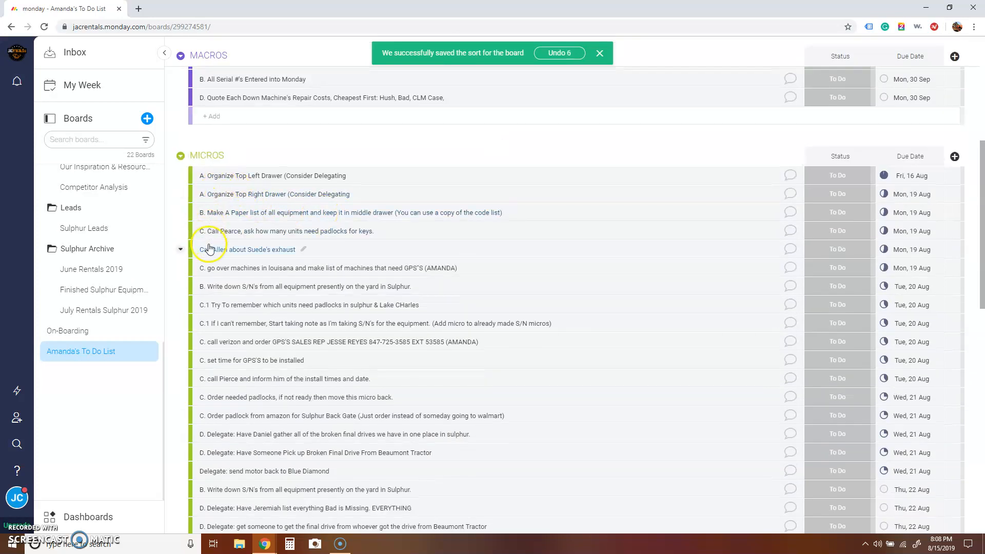
{"action": "scroll", "coordinate": [210, 253], "scroll_direction": "down", "scroll_amount": 8}
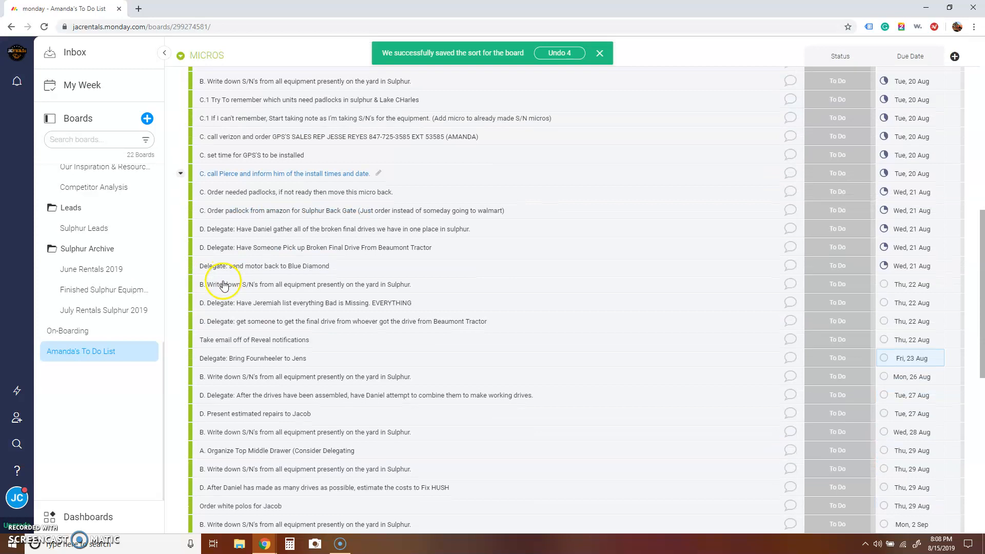
{"action": "scroll", "coordinate": [225, 300], "scroll_direction": "up", "scroll_amount": 8}
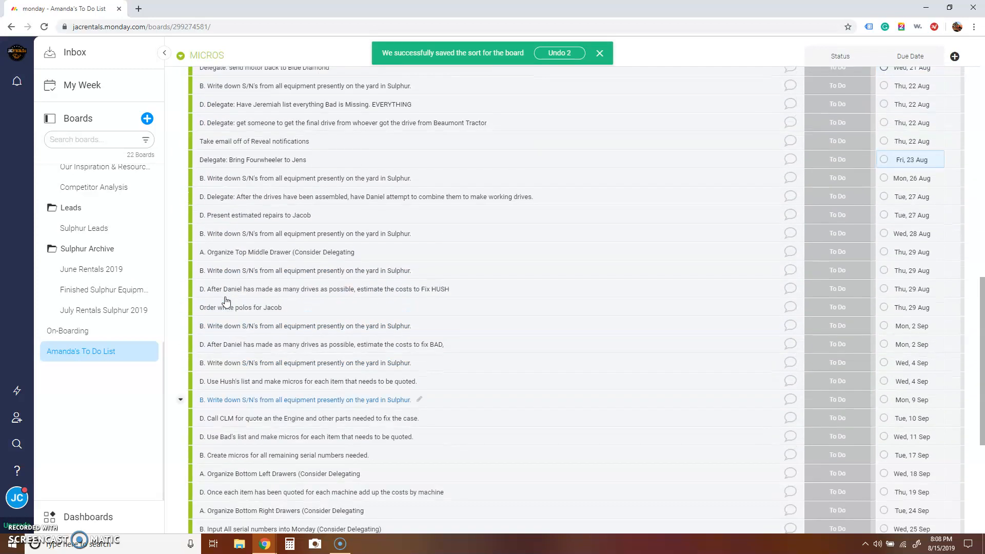
{"action": "scroll", "coordinate": [226, 300], "scroll_direction": "up", "scroll_amount": 3}
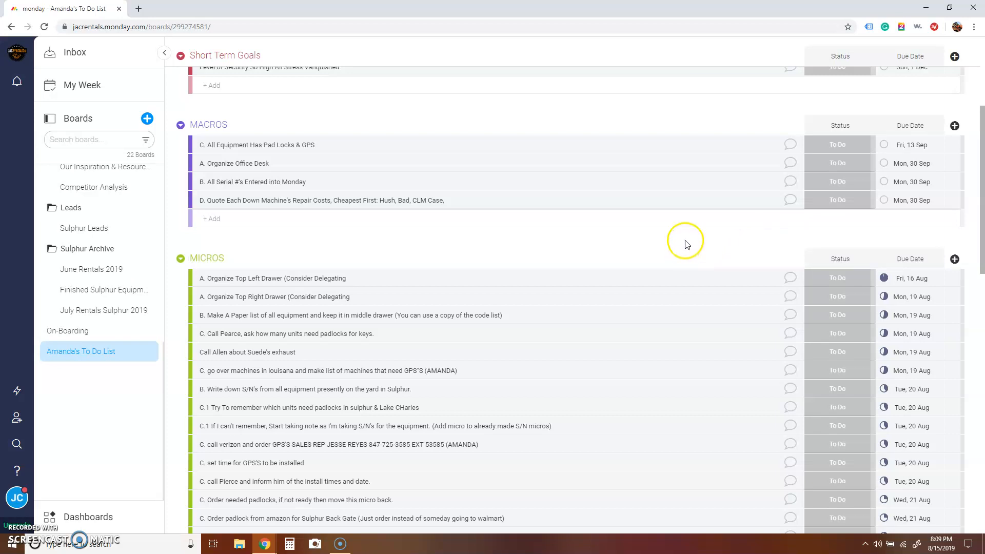
{"action": "scroll", "coordinate": [451, 242], "scroll_direction": "down", "scroll_amount": 1}
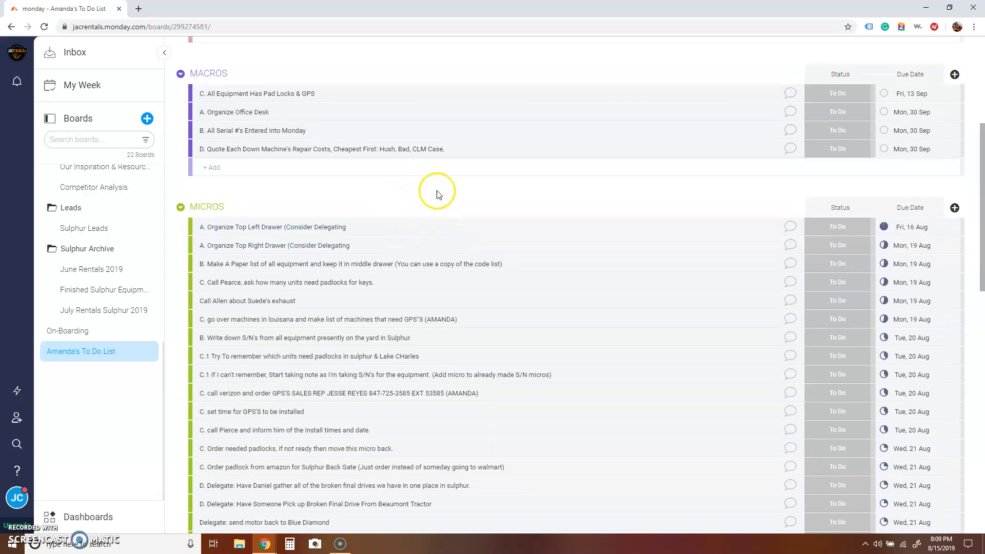
{"action": "scroll", "coordinate": [423, 225], "scroll_direction": "down", "scroll_amount": 1}
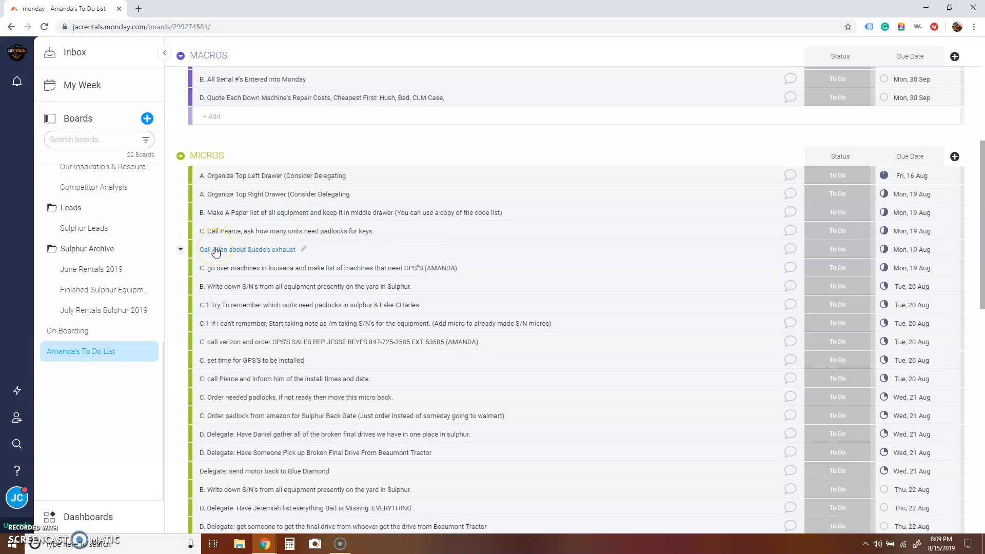
{"action": "scroll", "coordinate": [216, 251], "scroll_direction": "down", "scroll_amount": 3}
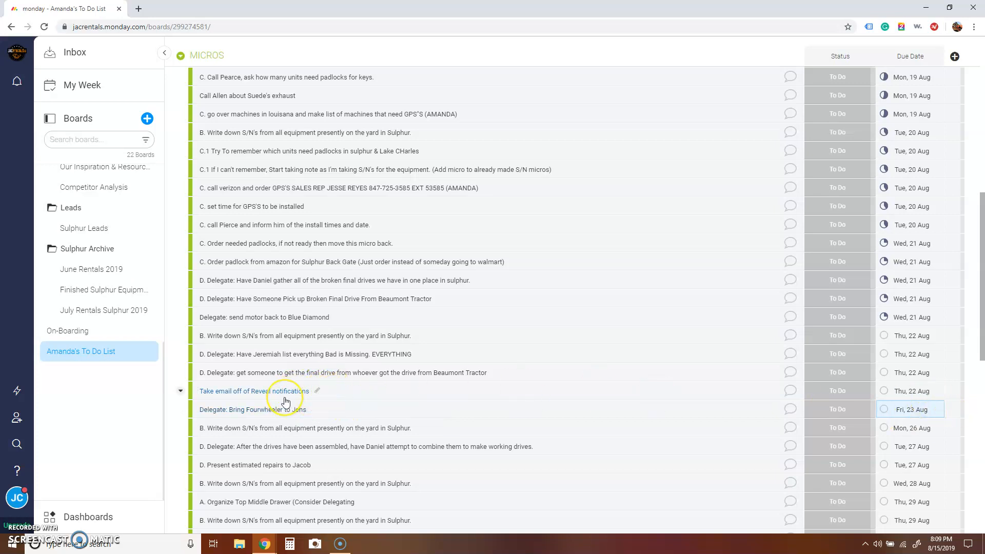
{"action": "scroll", "coordinate": [284, 401], "scroll_direction": "down", "scroll_amount": 1}
{"action": "scroll", "coordinate": [284, 401], "scroll_direction": "down", "scroll_amount": 5}
{"action": "scroll", "coordinate": [765, 343], "scroll_direction": "up", "scroll_amount": 6}
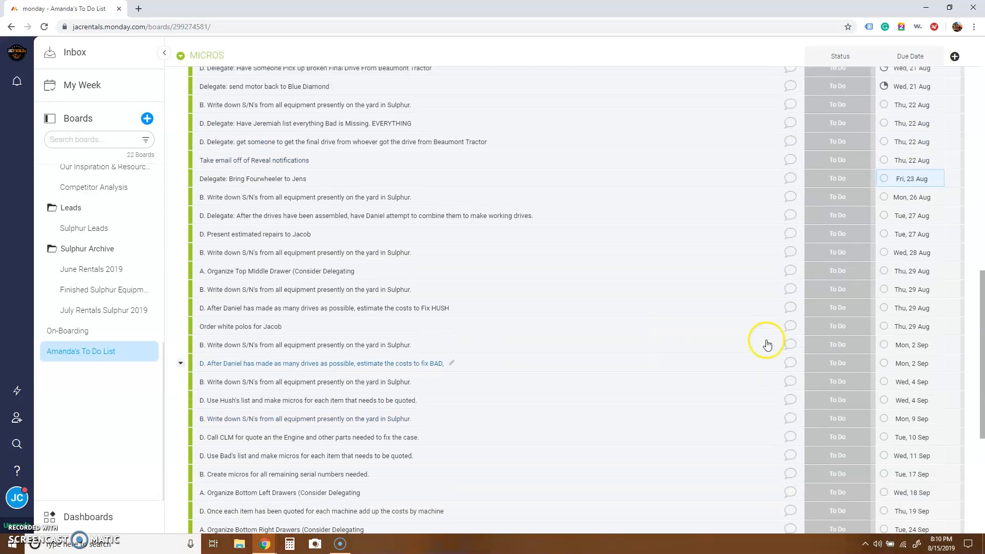
{"action": "scroll", "coordinate": [779, 343], "scroll_direction": "up", "scroll_amount": 5}
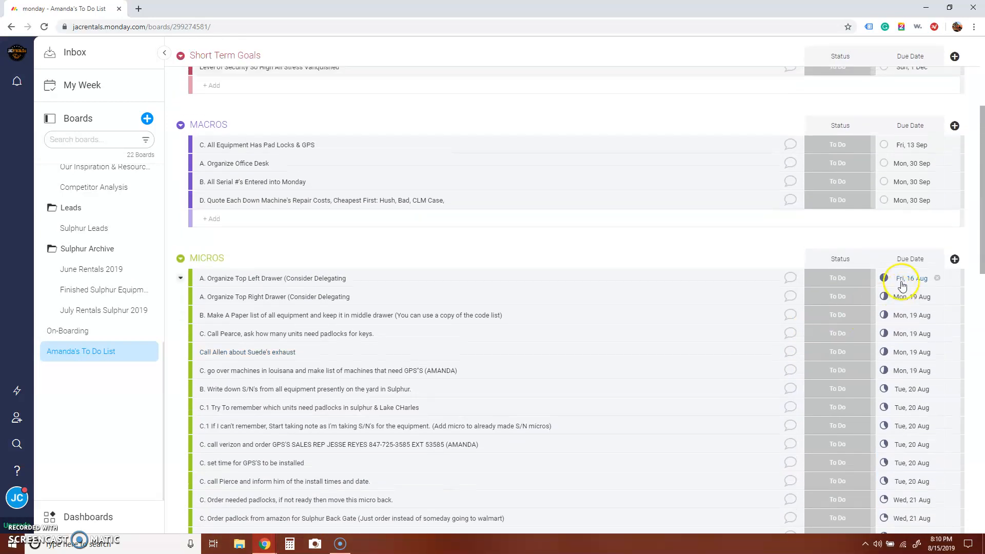